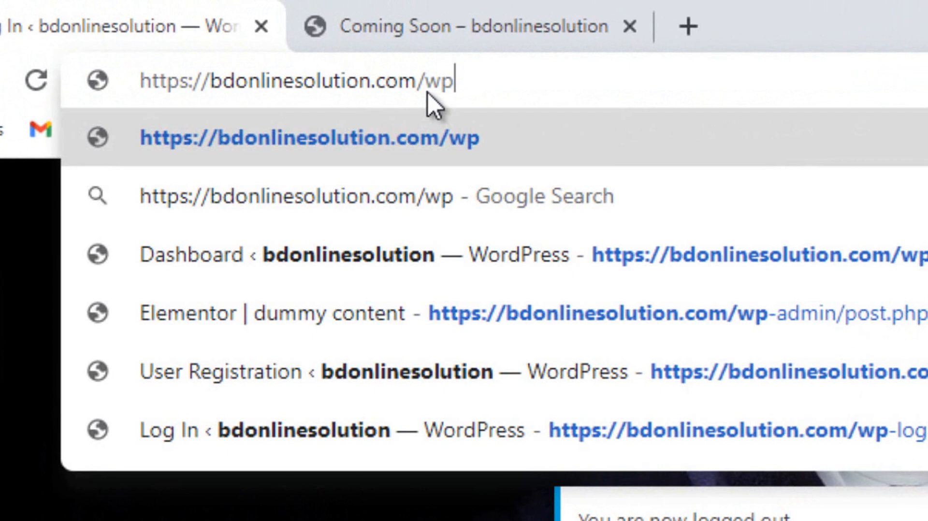
Type the site's /wp-admin address into Chrome's address bar
{"action": "type", "text": "-a"}
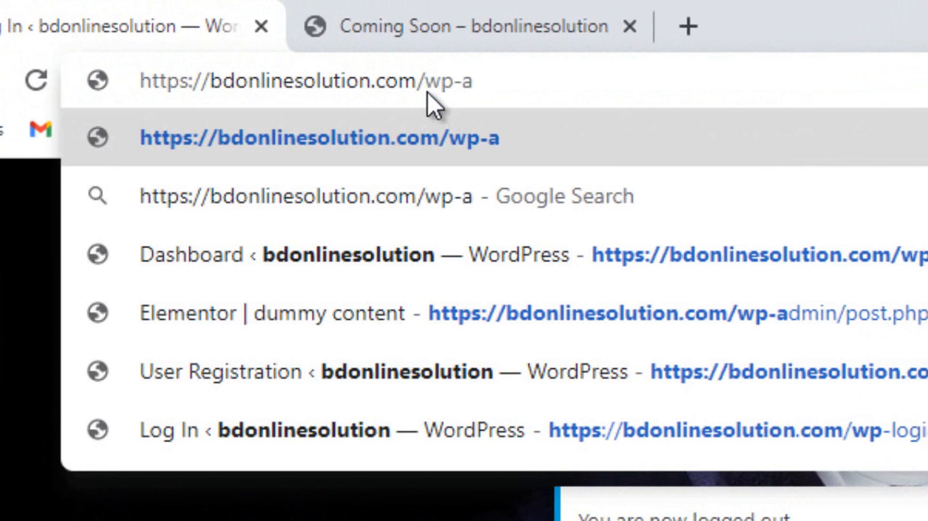
{"action": "type", "text": "dmin"}
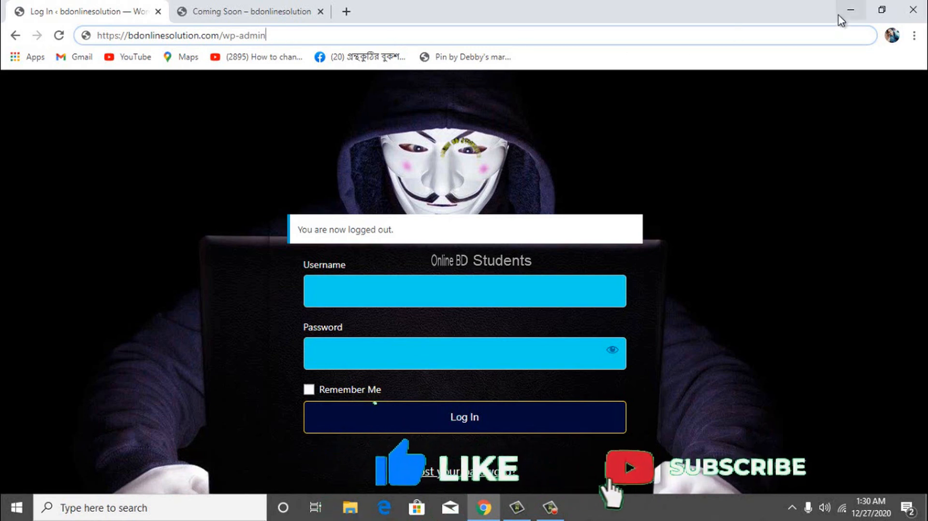
Log in on the WordPress login page using the saved username from autofill
{"action": "left_click", "coordinate": [851, 10]}
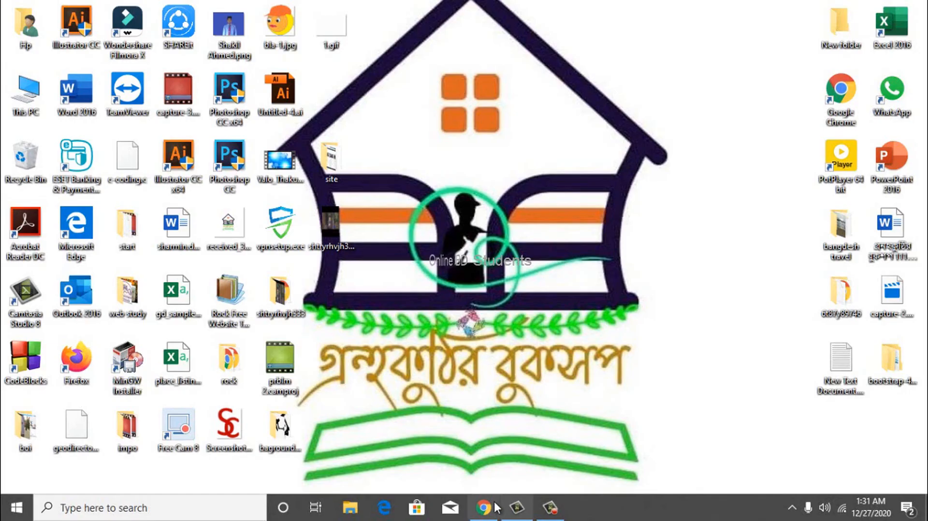
{"action": "left_click", "coordinate": [497, 508]}
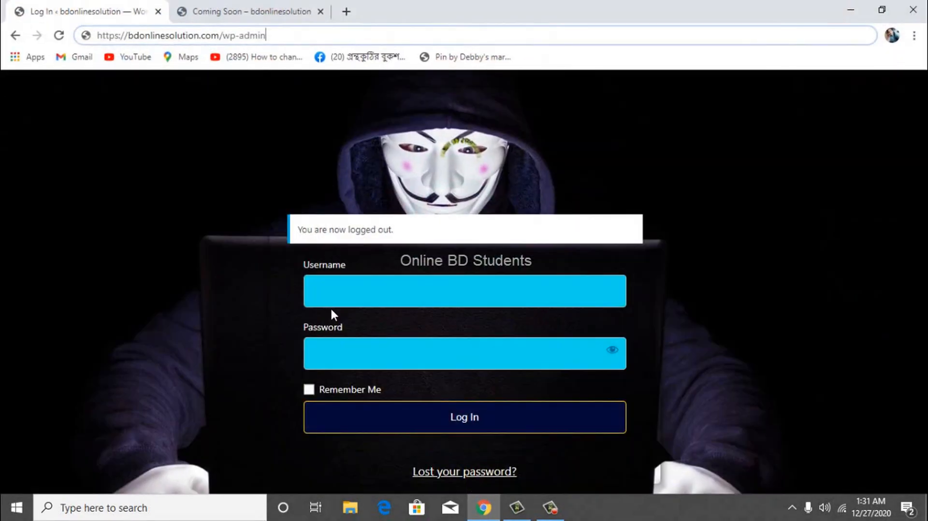
{"action": "left_click", "coordinate": [341, 292]}
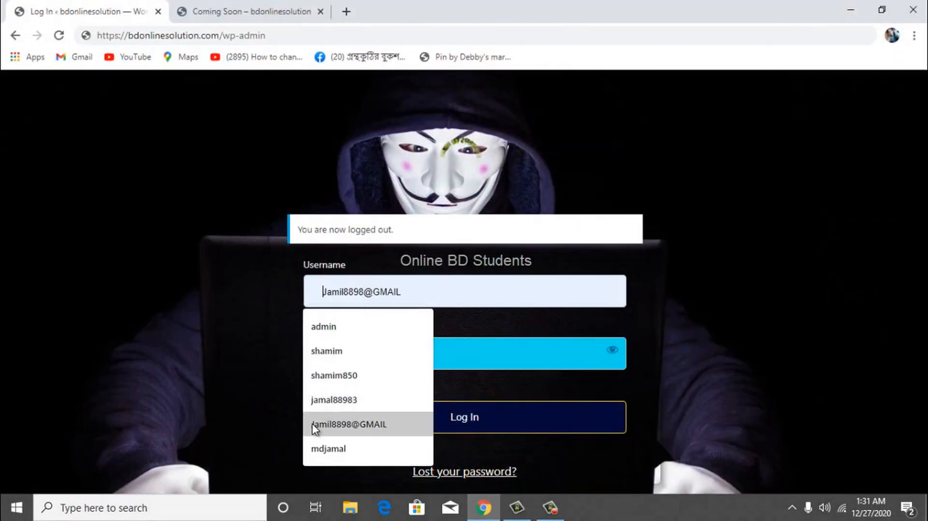
{"action": "left_click", "coordinate": [337, 402]}
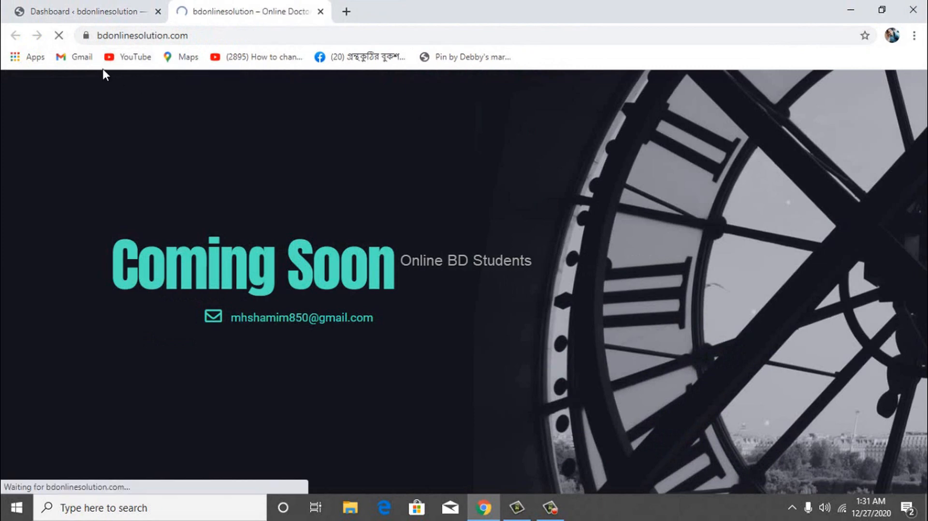
{"action": "scroll", "coordinate": [163, 190], "scroll_direction": "down", "scroll_amount": 5}
{"action": "scroll", "coordinate": [153, 182], "scroll_direction": "down", "scroll_amount": 3}
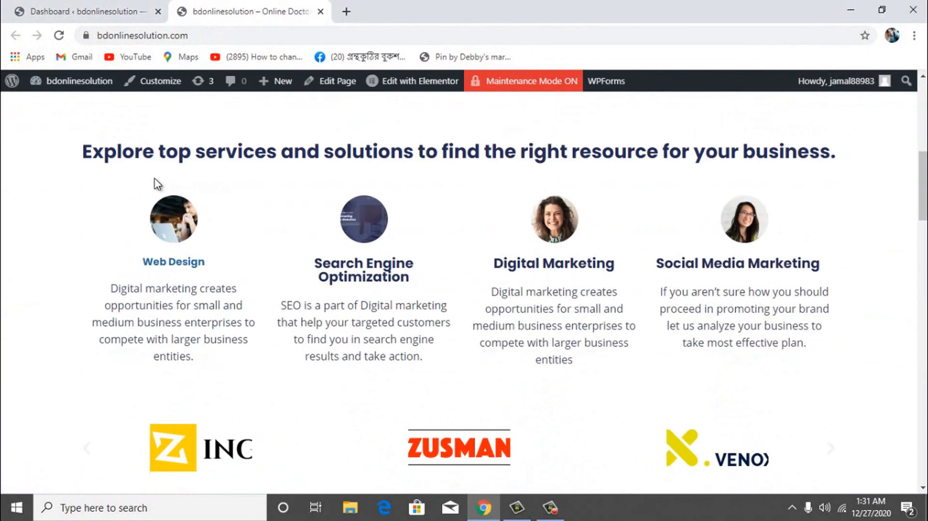
{"action": "scroll", "coordinate": [149, 179], "scroll_direction": "up", "scroll_amount": 10}
Switch to the admin Dashboard tab and look over the Dashboard
{"action": "left_click", "coordinate": [108, 9]}
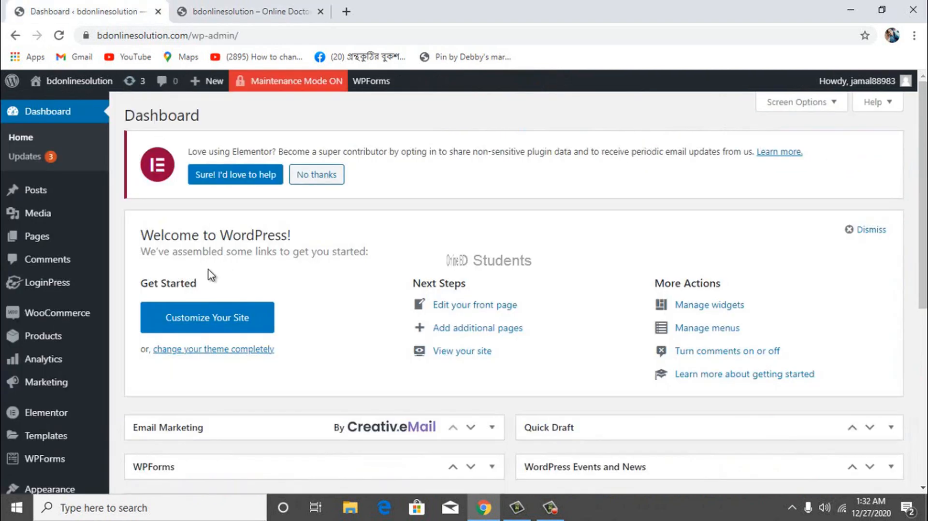
{"action": "scroll", "coordinate": [62, 307], "scroll_direction": "down", "scroll_amount": 6}
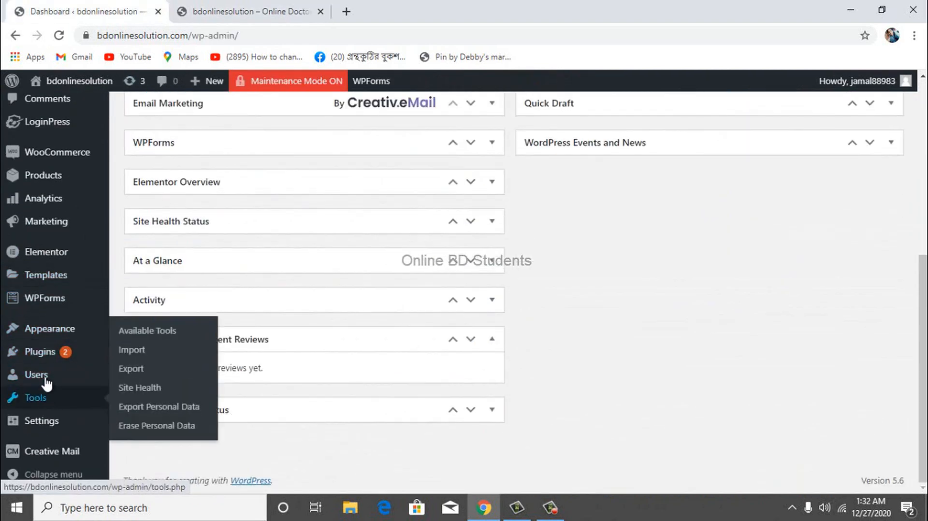
{"action": "scroll", "coordinate": [292, 315], "scroll_direction": "up", "scroll_amount": 5}
{"action": "scroll", "coordinate": [155, 341], "scroll_direction": "down", "scroll_amount": 3}
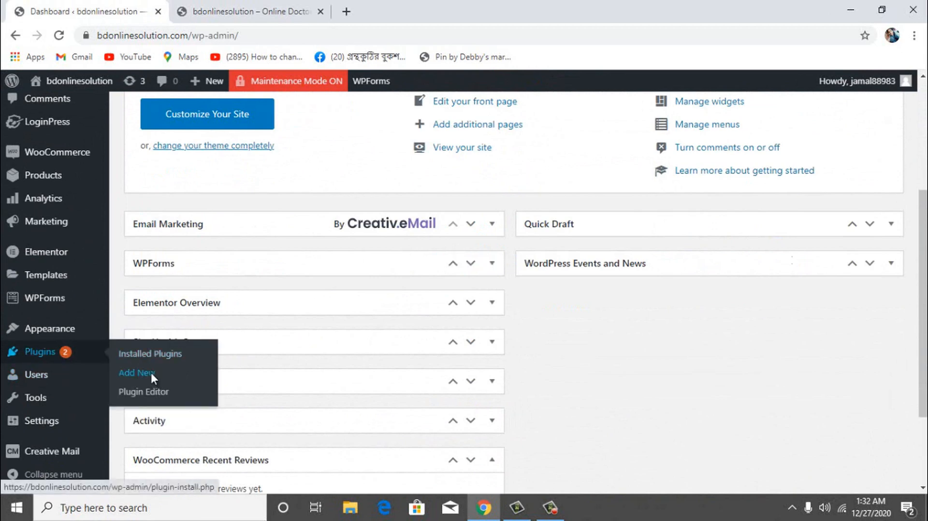
Search the plugin directory for 'wps hide', then install and activate WPS Hide Login
{"action": "left_click", "coordinate": [151, 375]}
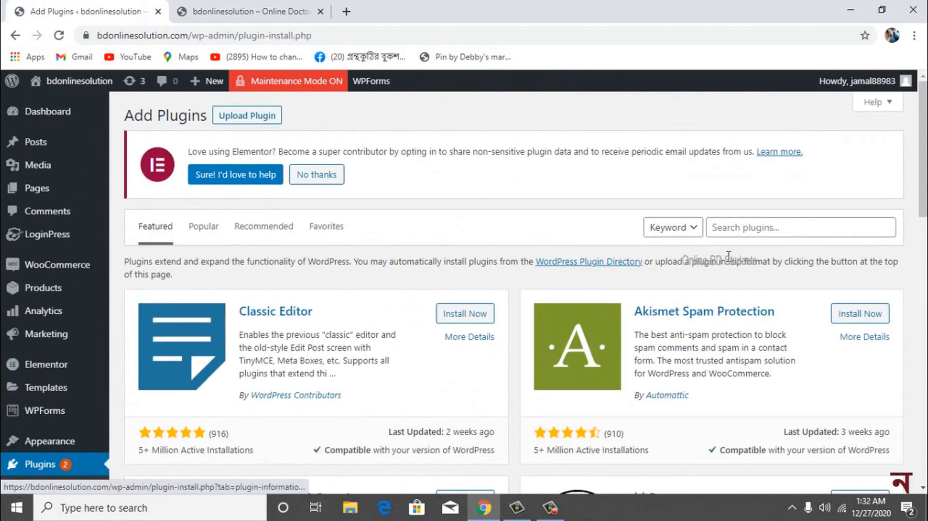
{"action": "left_click", "coordinate": [750, 230]}
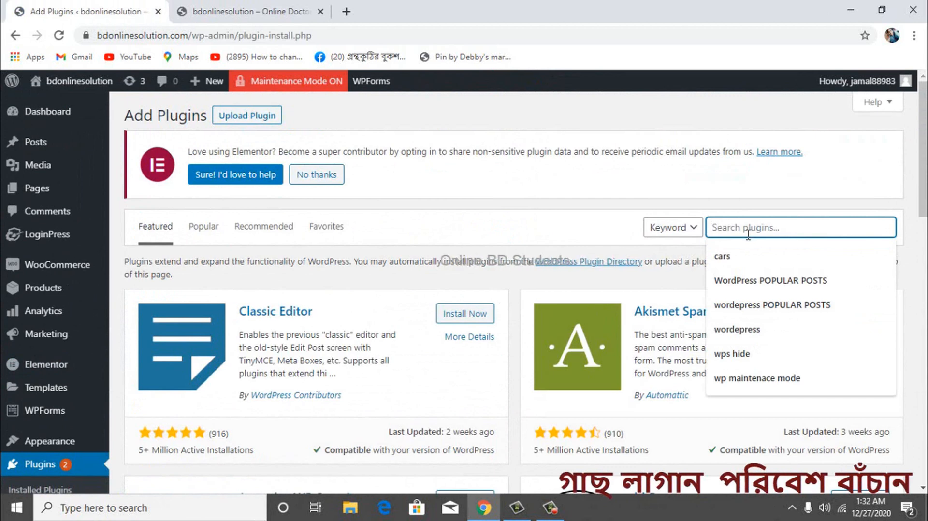
{"action": "left_click", "coordinate": [729, 353]}
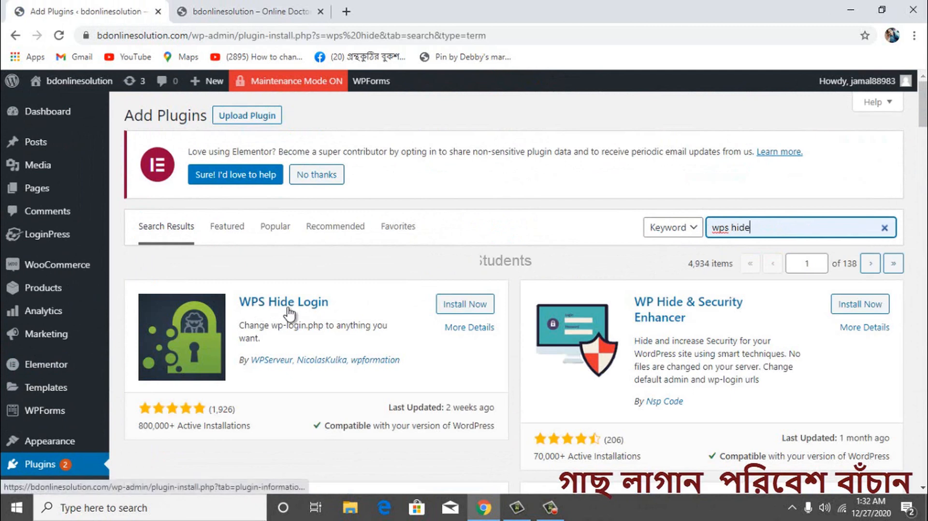
{"action": "left_click", "coordinate": [481, 306]}
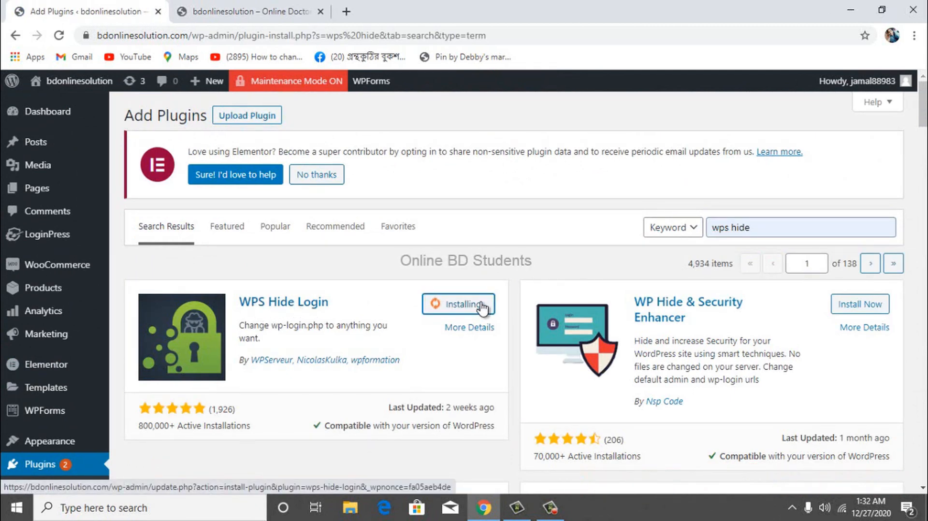
{"action": "left_click", "coordinate": [462, 305]}
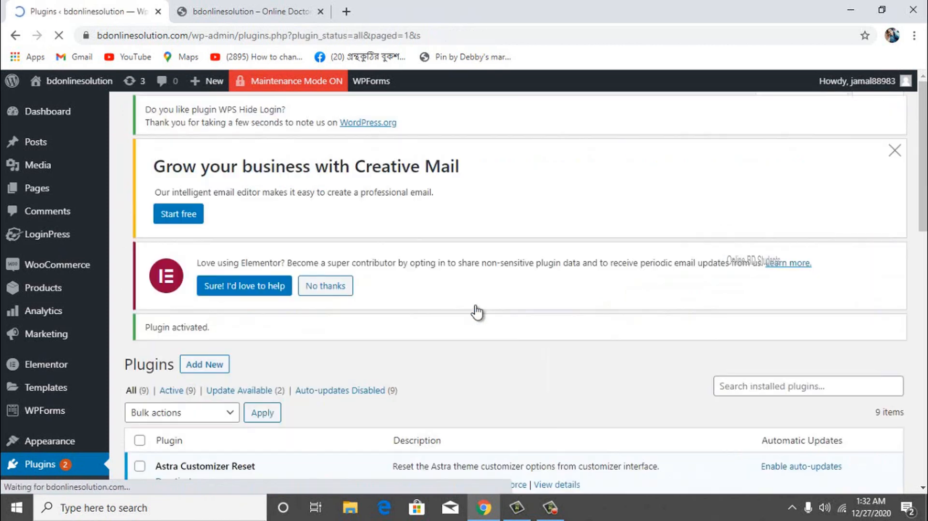
Find WPS Hide Login in the plugins list and go to its settings
{"action": "scroll", "coordinate": [453, 295], "scroll_direction": "down", "scroll_amount": 4}
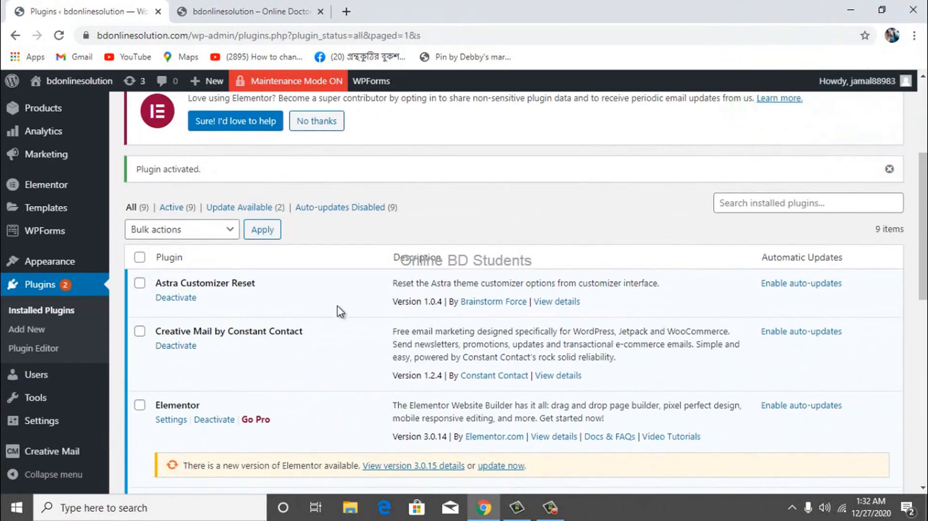
{"action": "scroll", "coordinate": [367, 311], "scroll_direction": "down", "scroll_amount": 5}
{"action": "scroll", "coordinate": [341, 311], "scroll_direction": "down", "scroll_amount": 4}
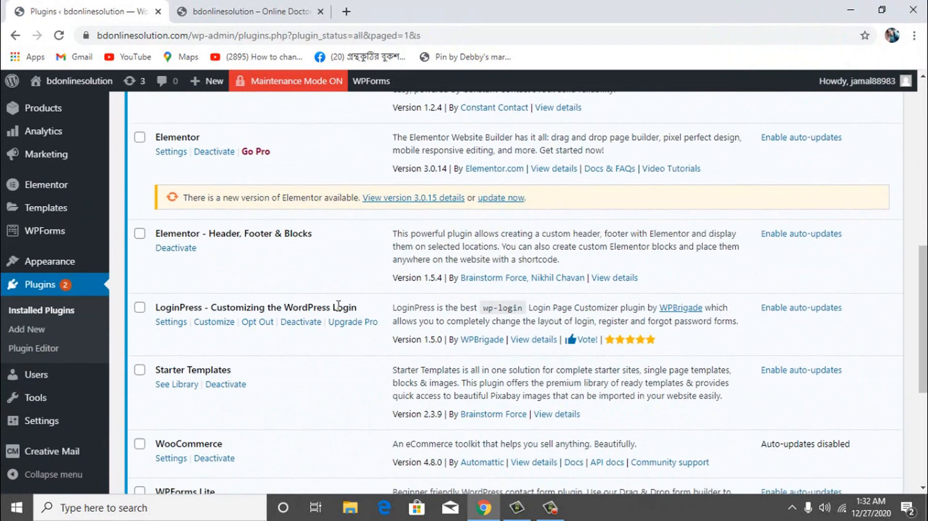
{"action": "scroll", "coordinate": [339, 292], "scroll_direction": "up", "scroll_amount": 12}
{"action": "scroll", "coordinate": [338, 291], "scroll_direction": "down", "scroll_amount": 15}
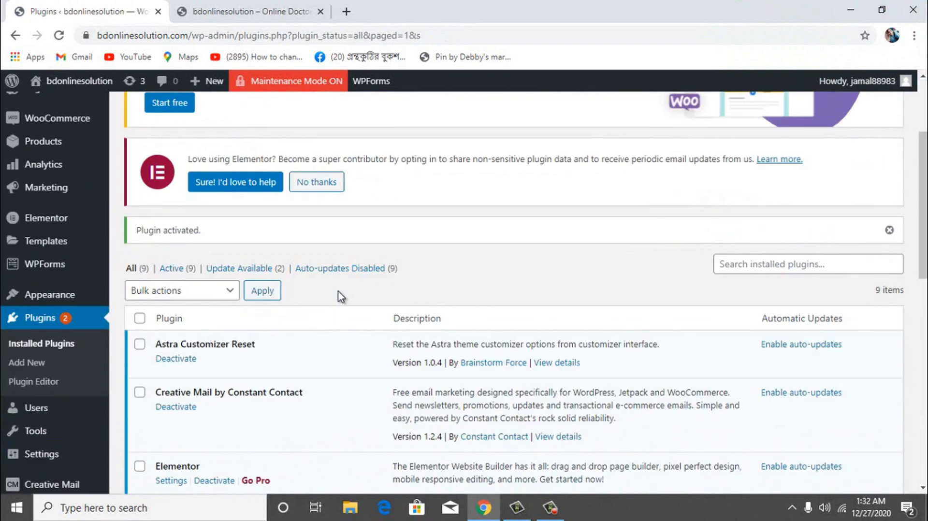
{"action": "left_click", "coordinate": [164, 349]}
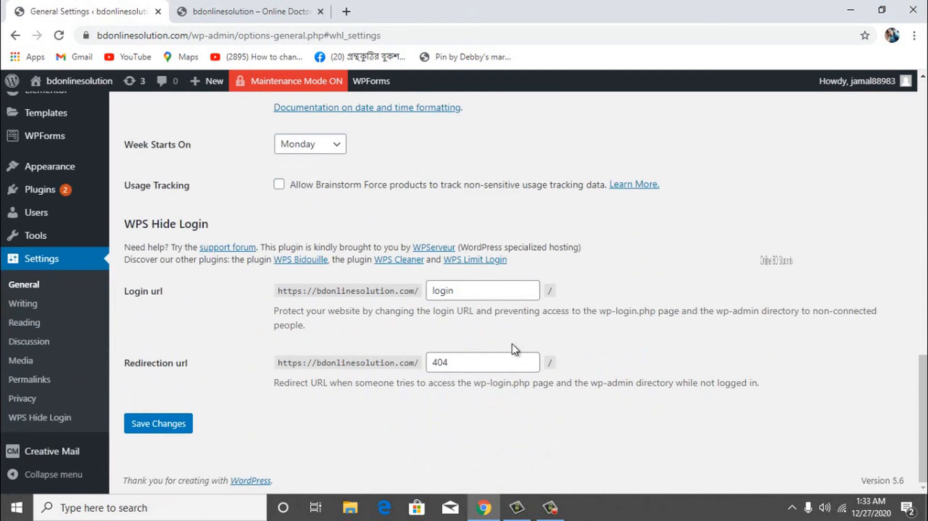
Replace 'login' in the WPS Hide Login Login url field with the custom slug and save
{"action": "double_click", "coordinate": [458, 291]}
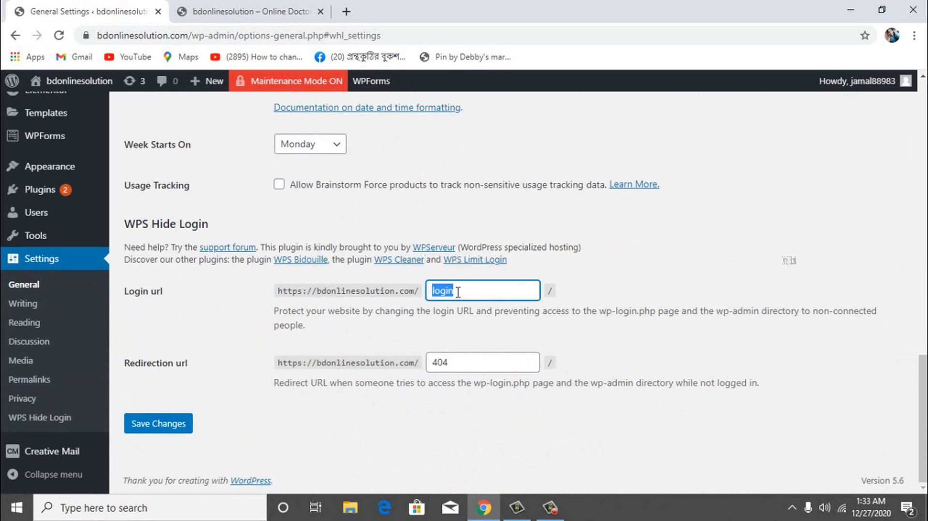
{"action": "key", "text": "BackSpace"}
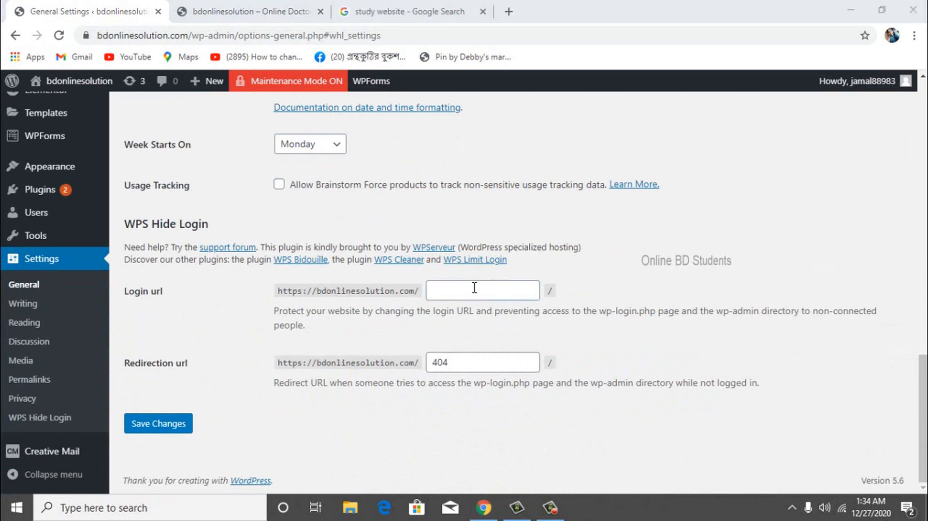
{"action": "type", "text": "jamal"}
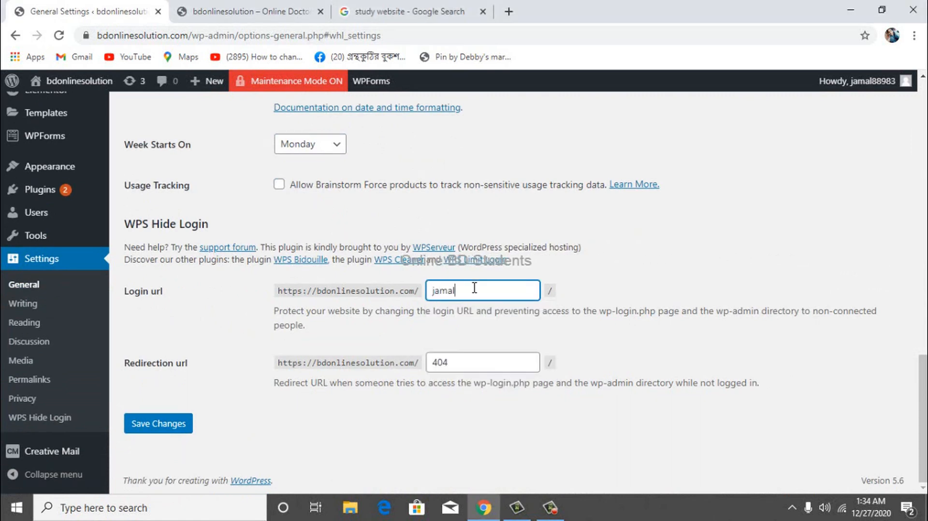
{"action": "type", "text": "tjtwp"}
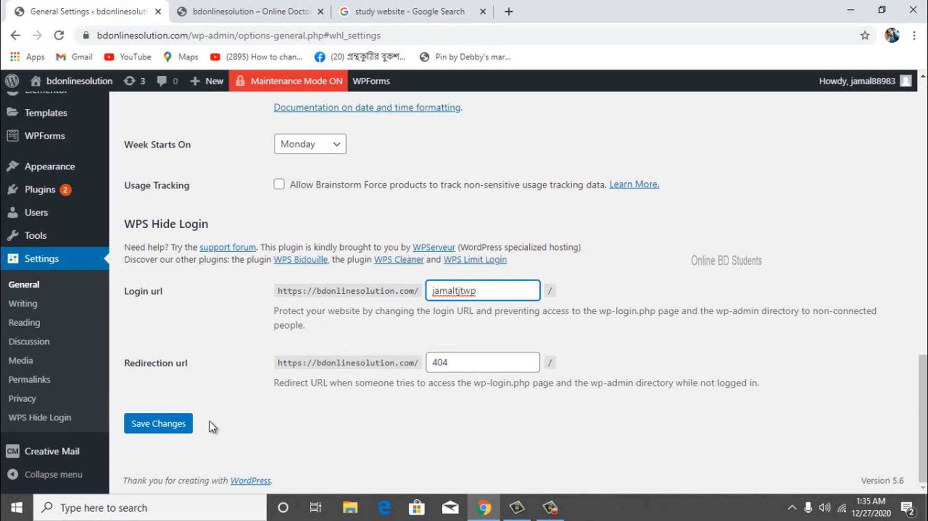
{"action": "left_click", "coordinate": [170, 428]}
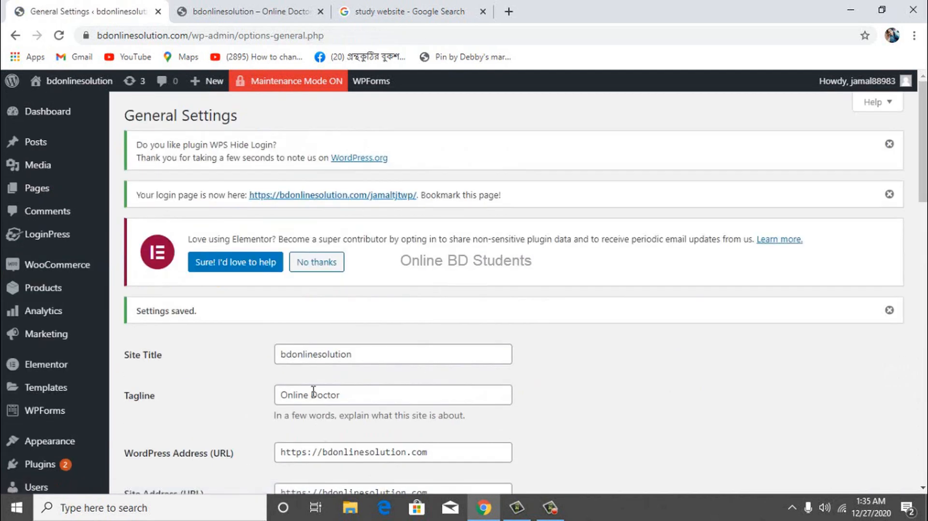
Save the WPS Hide Login settings a second time
{"action": "scroll", "coordinate": [314, 391], "scroll_direction": "down", "scroll_amount": 6}
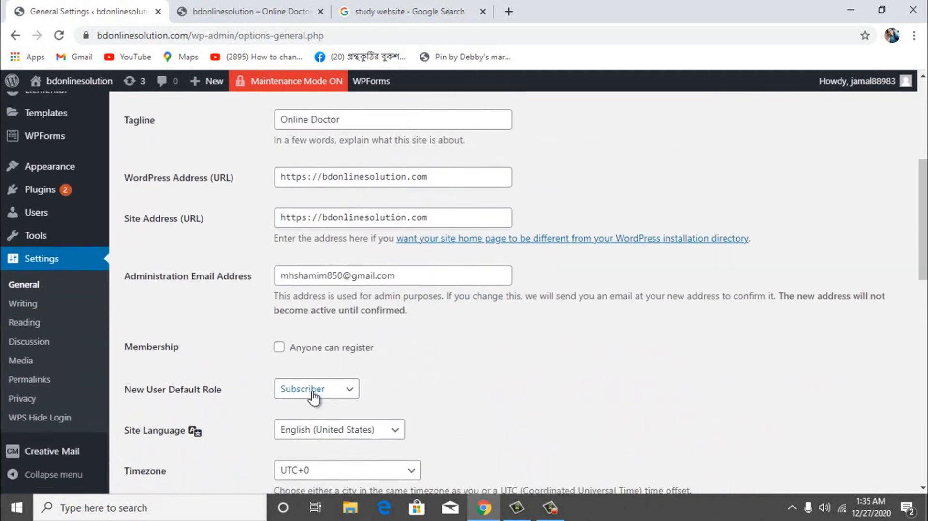
{"action": "scroll", "coordinate": [313, 395], "scroll_direction": "down", "scroll_amount": 14}
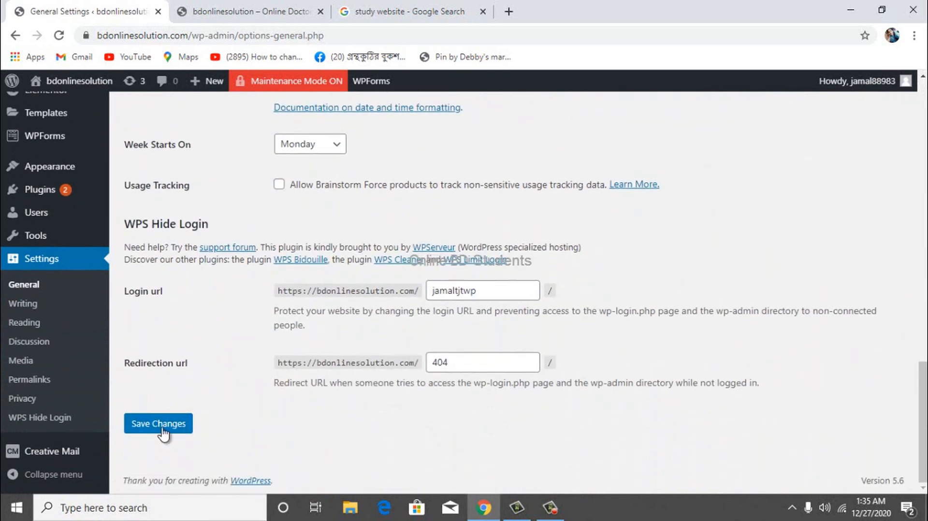
{"action": "scroll", "coordinate": [230, 422], "scroll_direction": "up", "scroll_amount": 2}
{"action": "scroll", "coordinate": [182, 454], "scroll_direction": "down", "scroll_amount": 2}
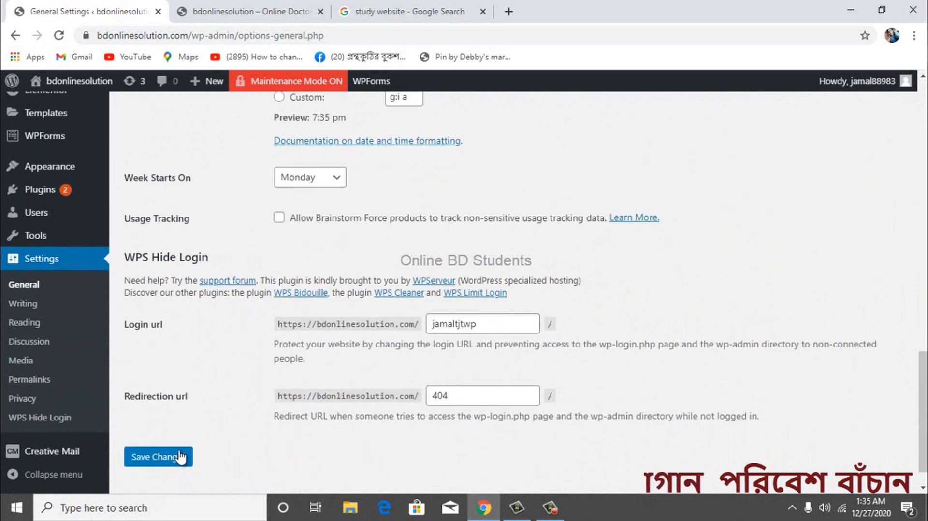
{"action": "left_click", "coordinate": [155, 425]}
Log out of WordPress from the Howdy account menu on the site's front-page tab
{"action": "left_click", "coordinate": [249, 12]}
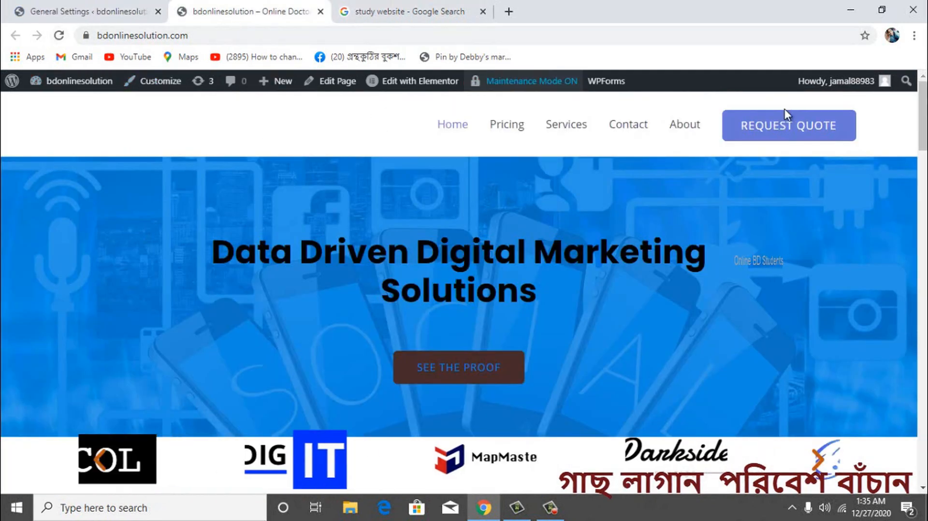
{"action": "mouse_move", "coordinate": [836, 81]}
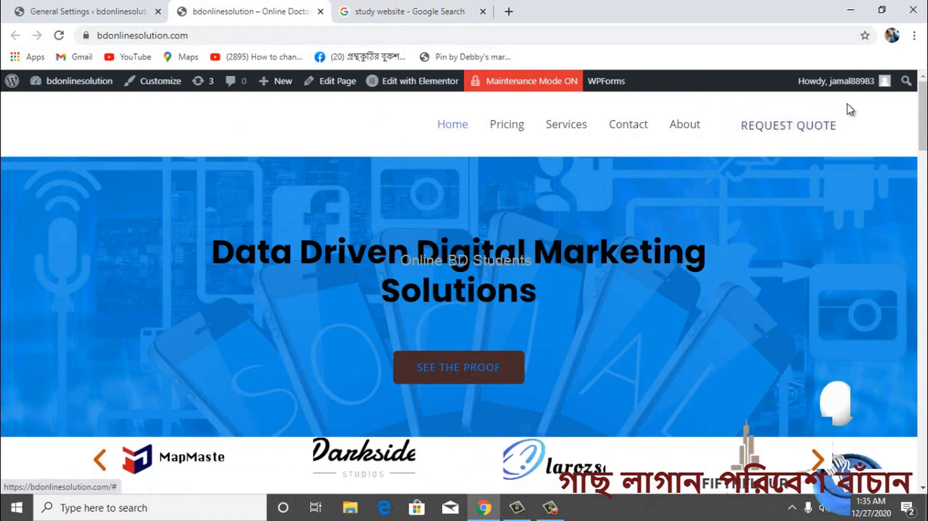
{"action": "left_click", "coordinate": [793, 149]}
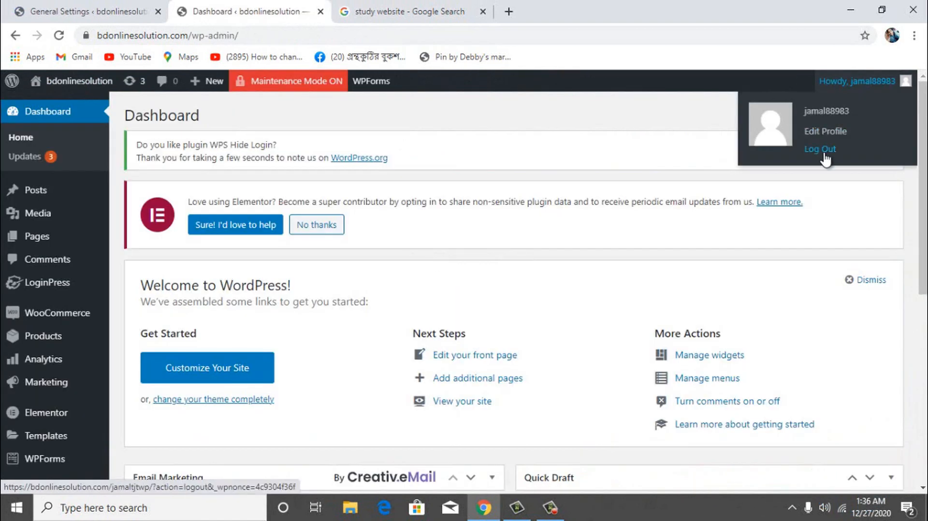
{"action": "left_click", "coordinate": [824, 151]}
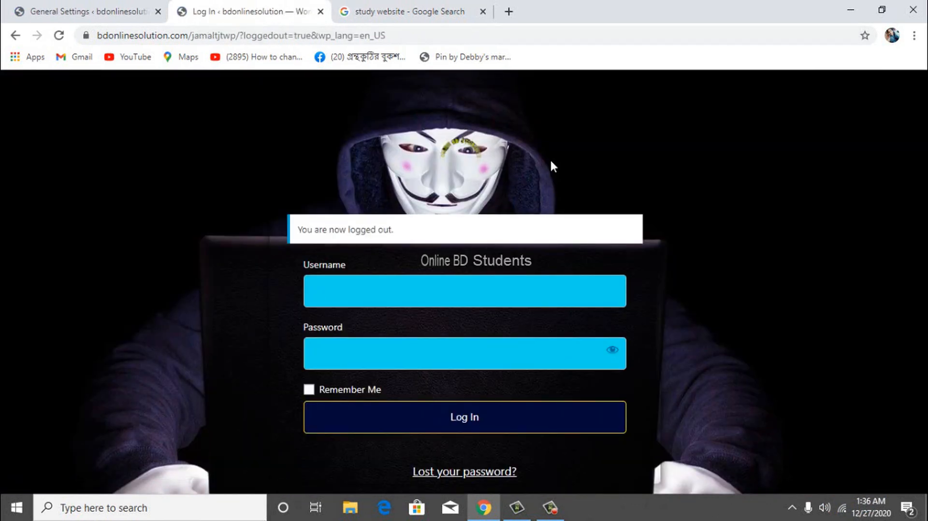
Request the site's wp-admin path and confirm it redirects to the /404/ Coming Soon page
{"action": "left_click", "coordinate": [266, 39]}
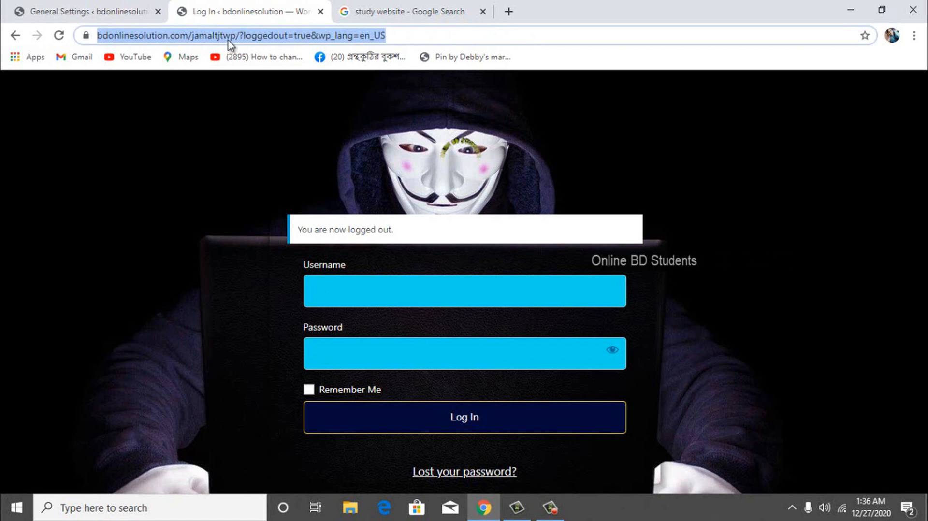
{"action": "left_click", "coordinate": [348, 96]}
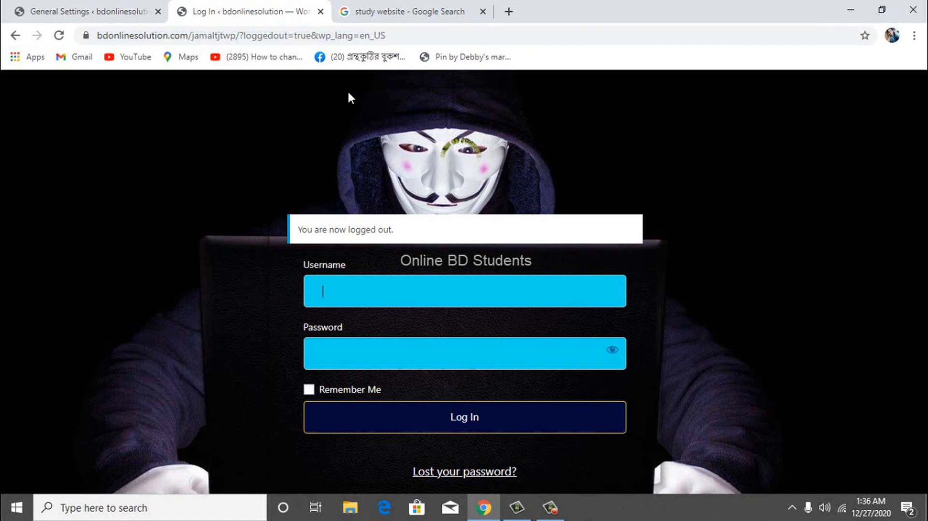
{"action": "left_click", "coordinate": [403, 37]}
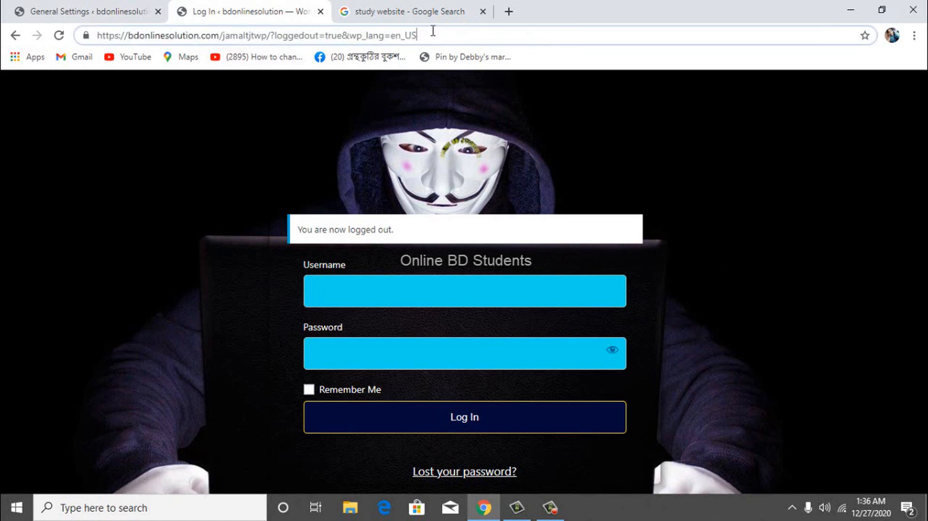
{"action": "left_click_drag", "start_coordinate": [433, 31], "coordinate": [224, 37]}
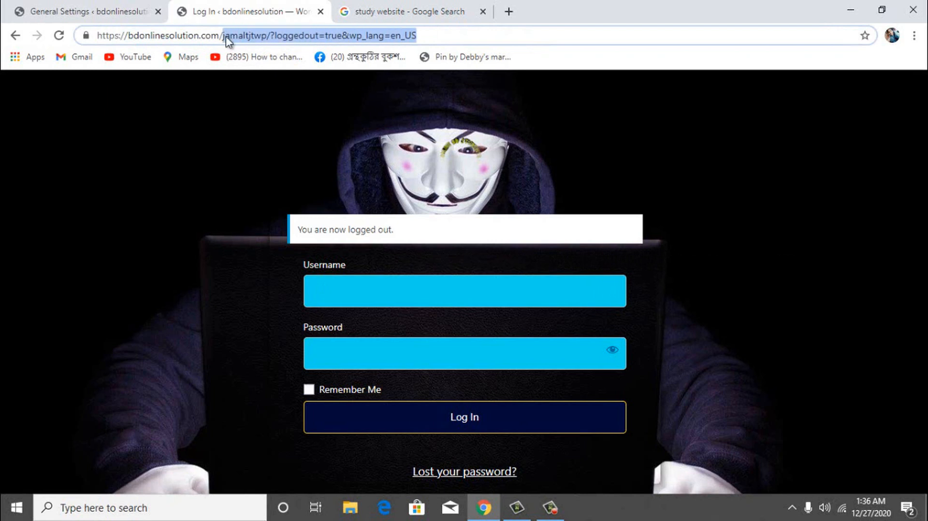
{"action": "type", "text": "wp-"}
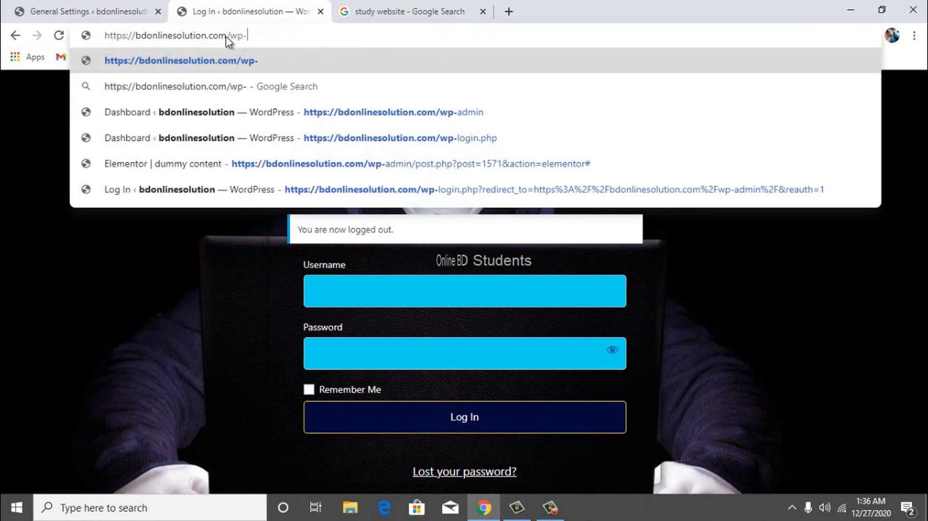
{"action": "type", "text": "admin"}
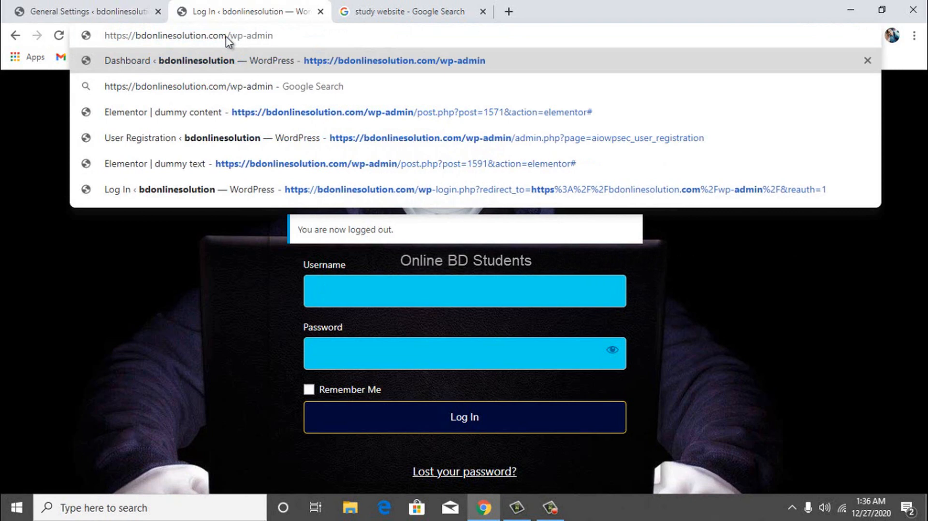
{"action": "key", "text": "Return"}
{"action": "left_click", "coordinate": [229, 37]}
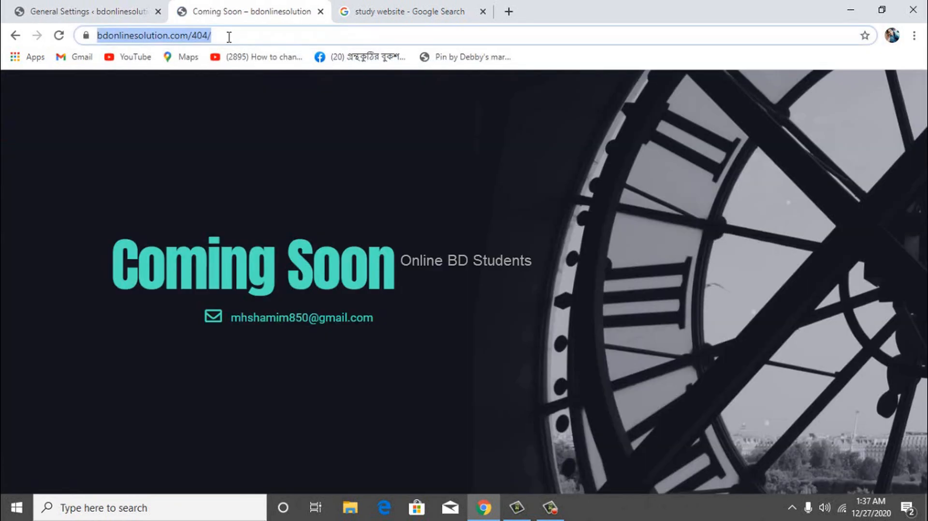
{"action": "key", "text": "Return"}
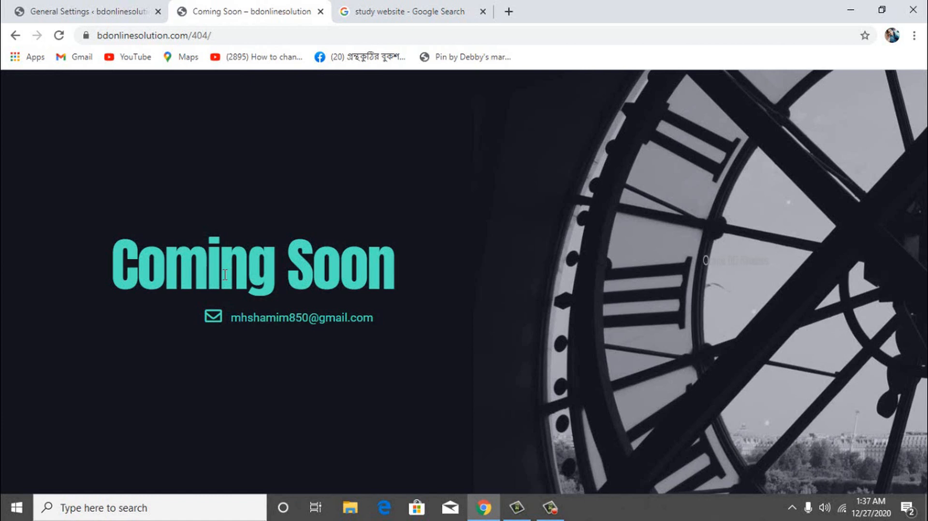
{"action": "left_click_drag", "start_coordinate": [241, 36], "coordinate": [224, 36]}
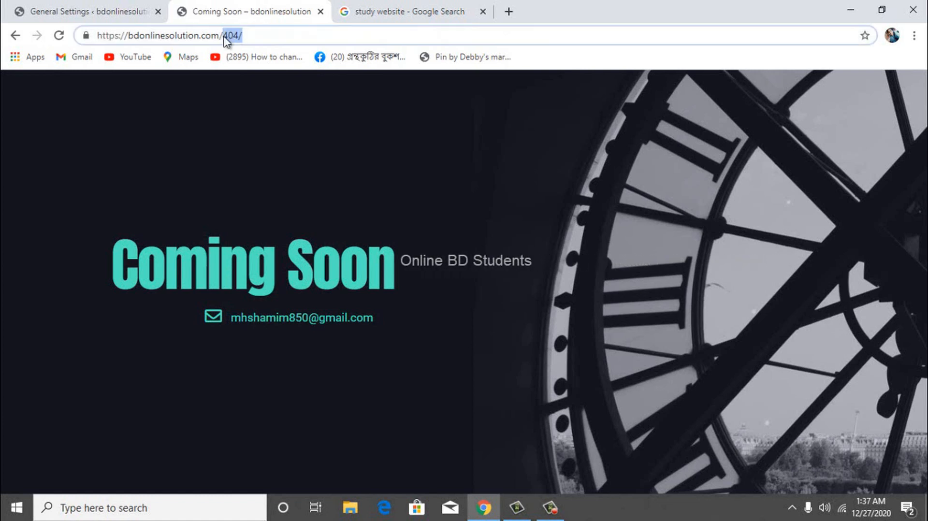
Load the site's custom login slug address in place of the 404 path
{"action": "type", "text": "ja"}
{"action": "type", "text": "l"}
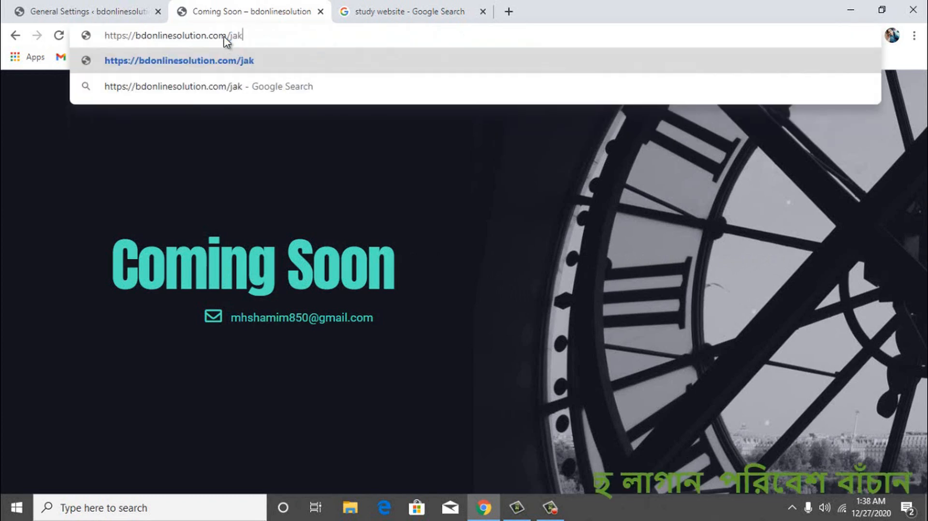
{"action": "key", "text": "BackSpace"}
{"action": "type", "text": "mal"}
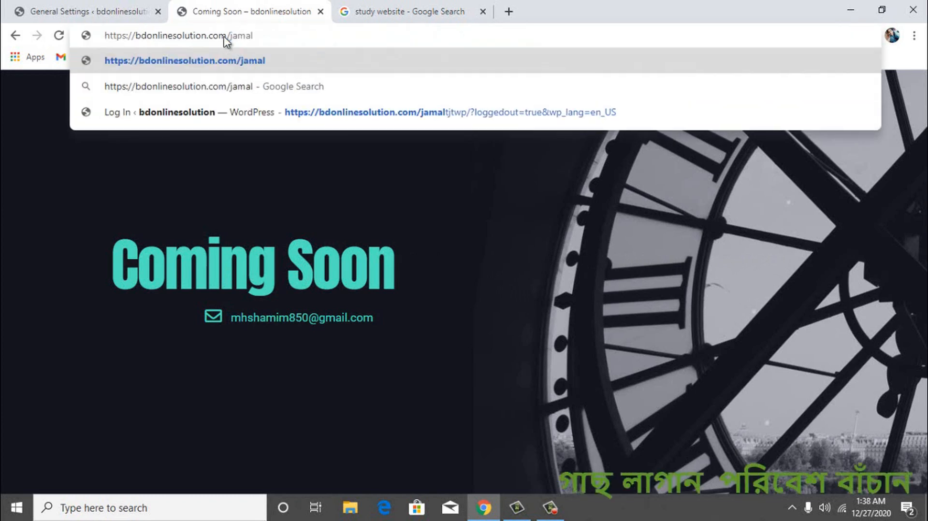
{"action": "type", "text": "tjtj"}
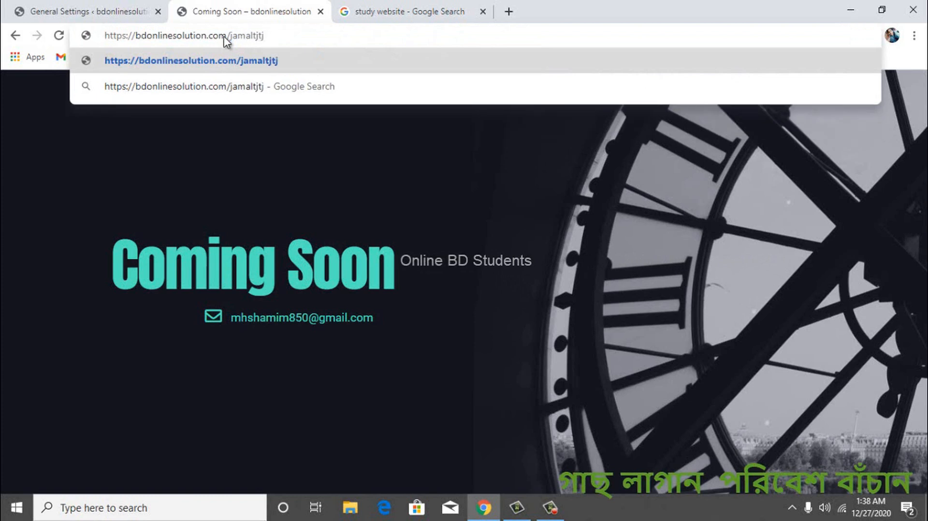
{"action": "type", "text": "wp/"}
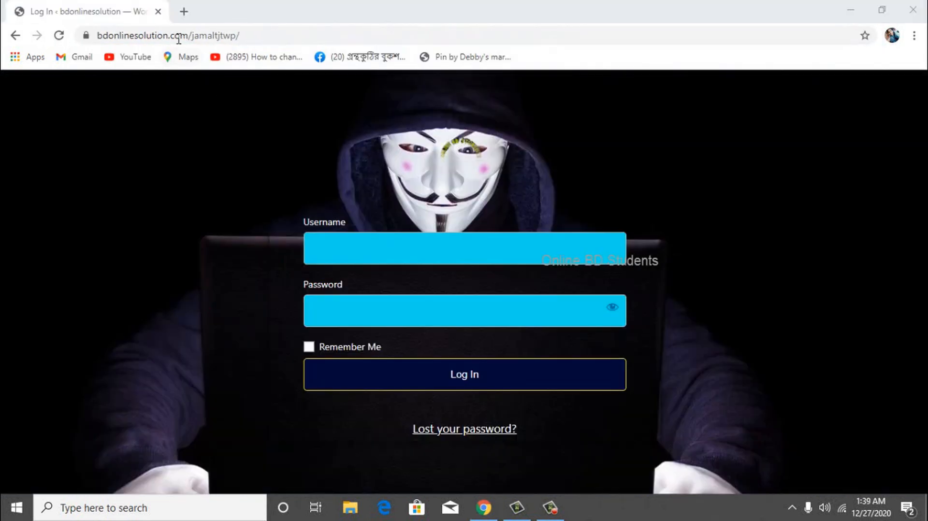
{"action": "left_click", "coordinate": [216, 35]}
{"action": "left_click", "coordinate": [239, 39]}
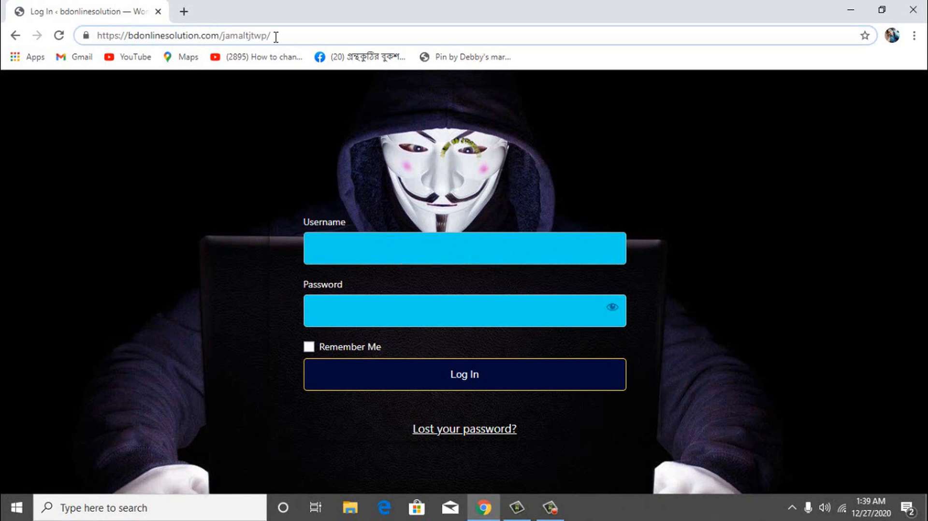
{"action": "left_click", "coordinate": [491, 291]}
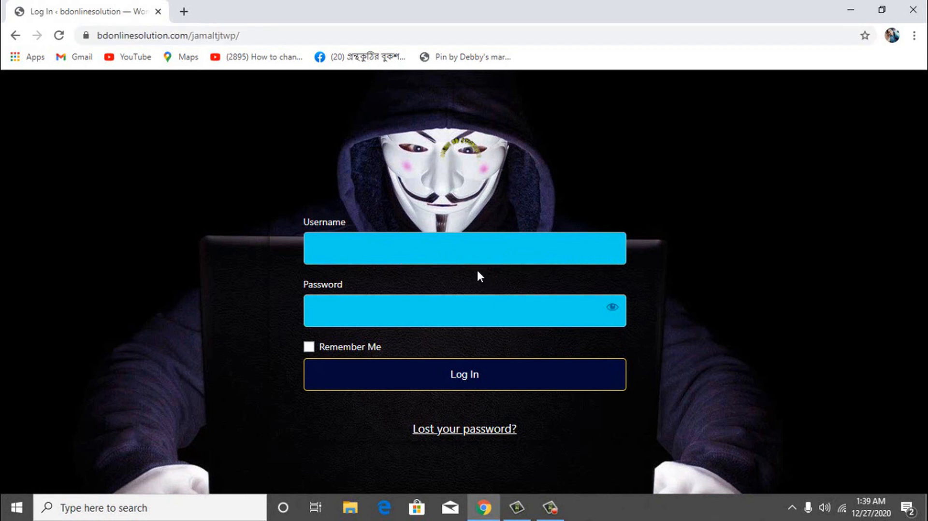
Sign in with the saved username credentials to reach the Dashboard
{"action": "left_click", "coordinate": [387, 256]}
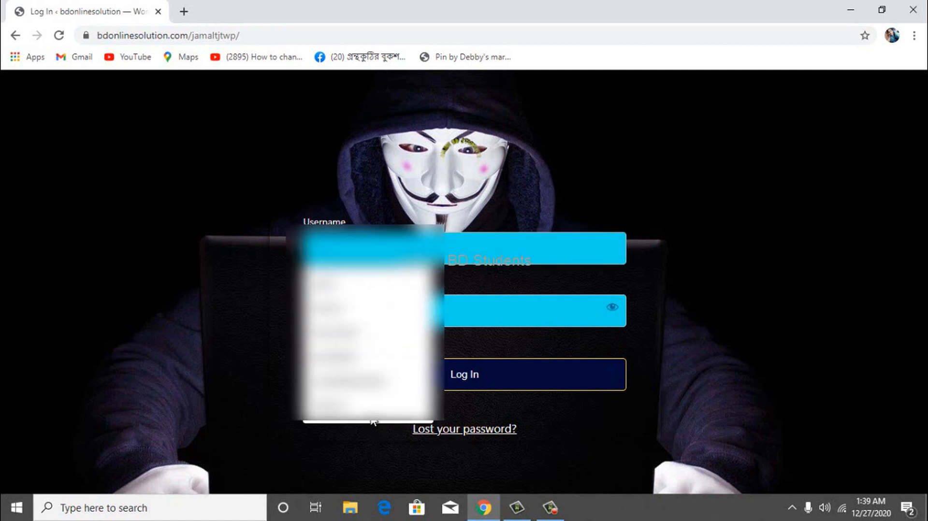
{"action": "left_click", "coordinate": [366, 296]}
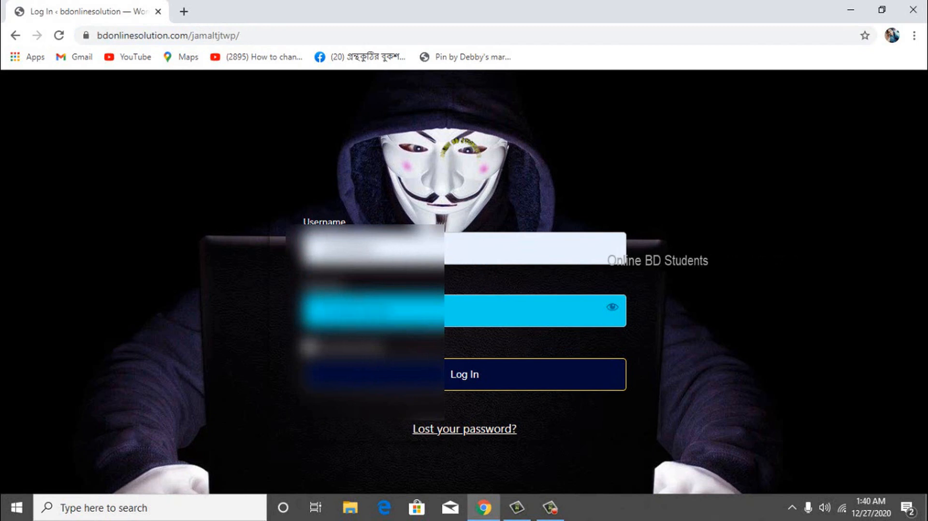
{"action": "left_click", "coordinate": [361, 373]}
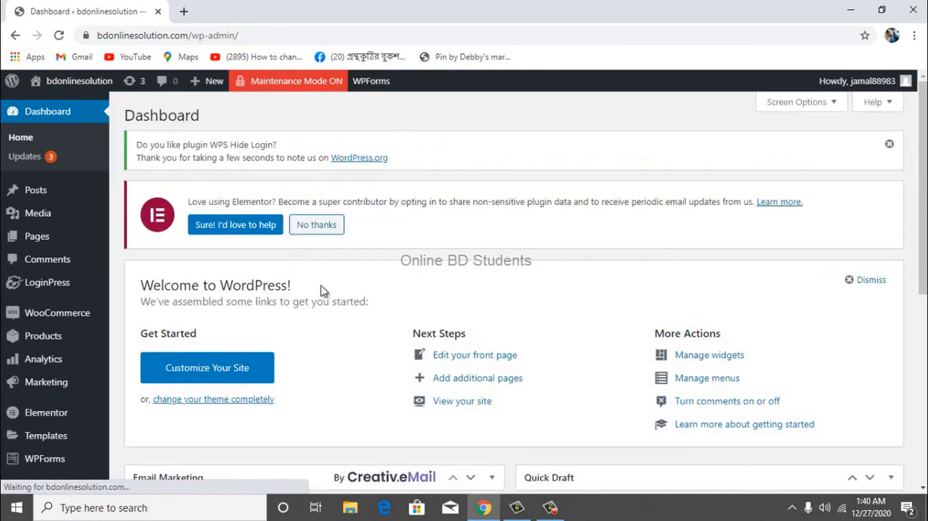
Show the WPS Hide Login section with the custom Login url and 404 Redirection url
{"action": "scroll", "coordinate": [321, 292], "scroll_direction": "down", "scroll_amount": 3}
{"action": "scroll", "coordinate": [321, 291], "scroll_direction": "down", "scroll_amount": 4}
{"action": "scroll", "coordinate": [321, 289], "scroll_direction": "up", "scroll_amount": 7}
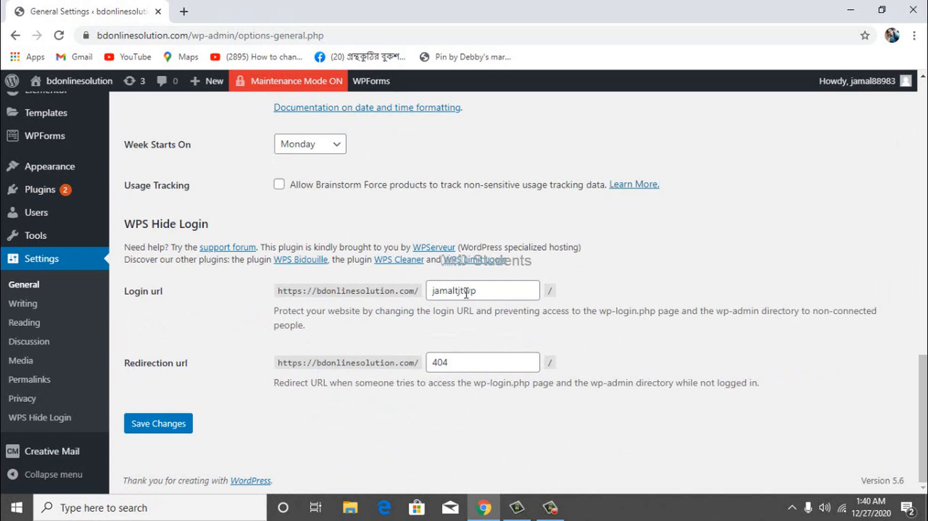
{"action": "left_click", "coordinate": [466, 291]}
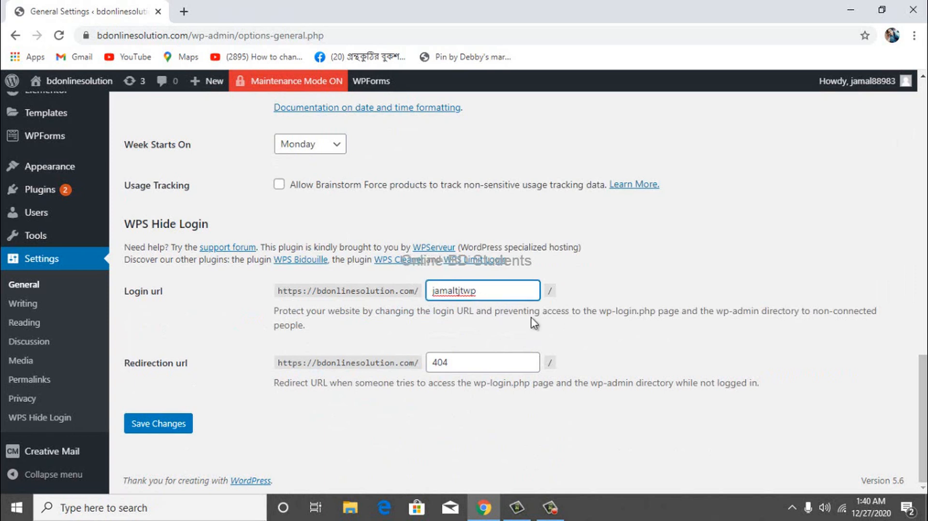
{"action": "scroll", "coordinate": [533, 322], "scroll_direction": "up", "scroll_amount": 10}
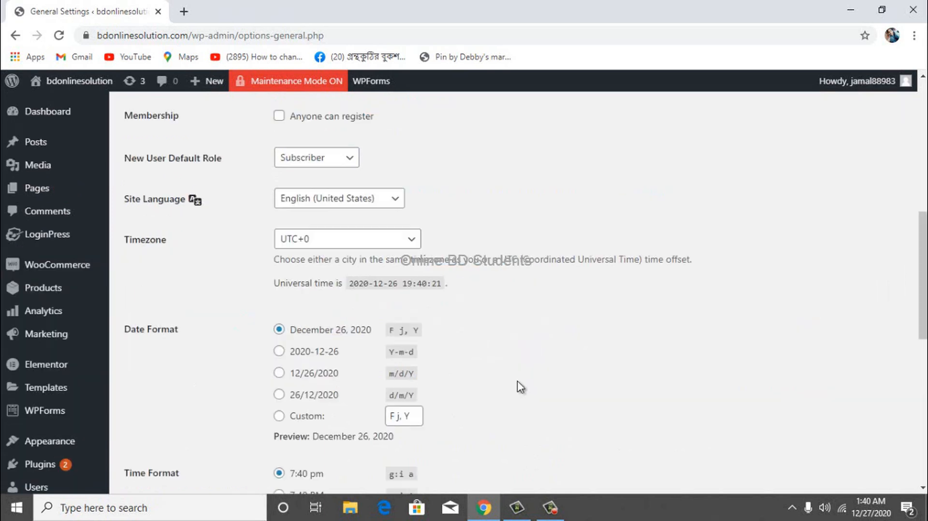
{"action": "scroll", "coordinate": [511, 378], "scroll_direction": "down", "scroll_amount": 10}
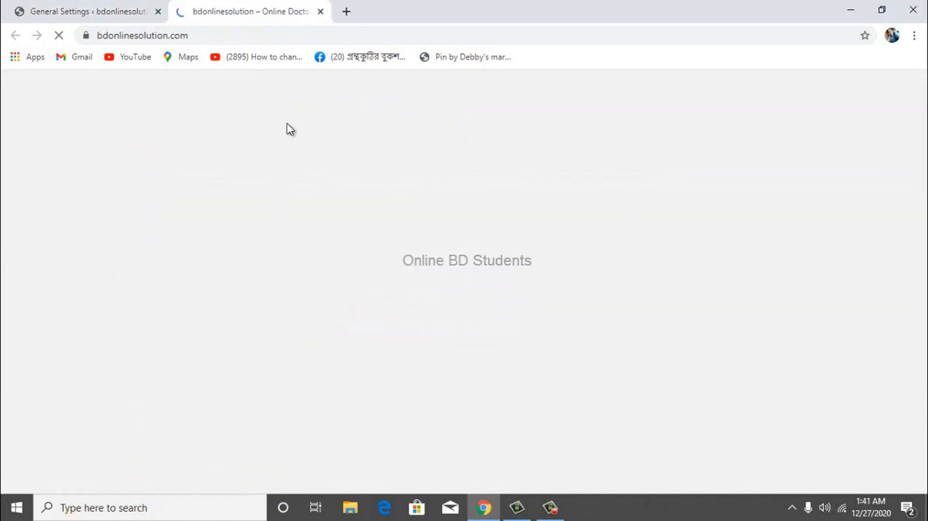
Scroll the live homepage from the hero section down through the project banner and footer
{"action": "scroll", "coordinate": [290, 131], "scroll_direction": "down", "scroll_amount": 5}
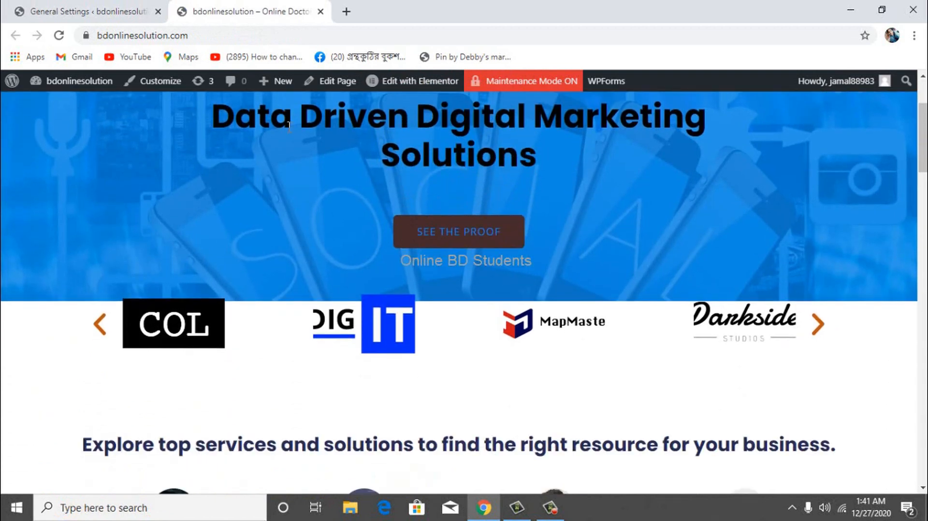
{"action": "scroll", "coordinate": [290, 132], "scroll_direction": "up", "scroll_amount": 4}
{"action": "scroll", "coordinate": [290, 131], "scroll_direction": "up", "scroll_amount": 1}
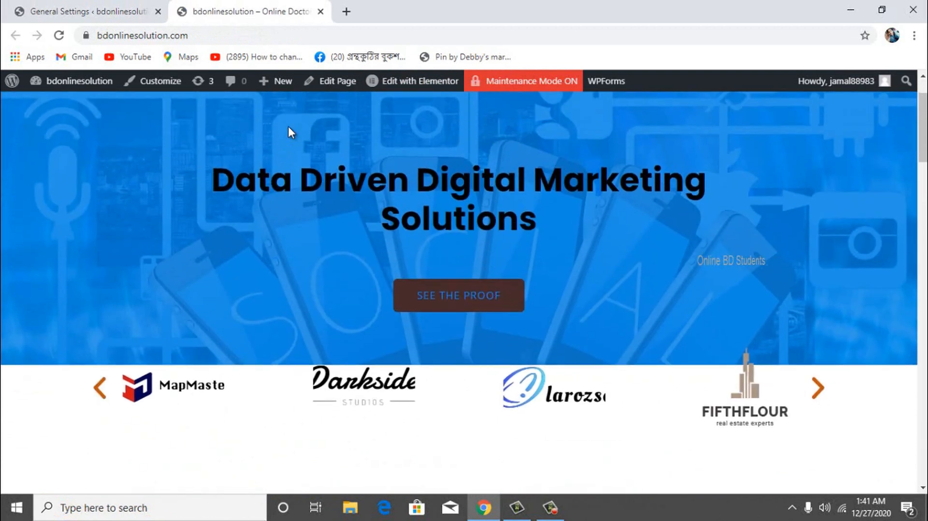
{"action": "scroll", "coordinate": [290, 132], "scroll_direction": "down", "scroll_amount": 5}
{"action": "scroll", "coordinate": [290, 131], "scroll_direction": "down", "scroll_amount": 3}
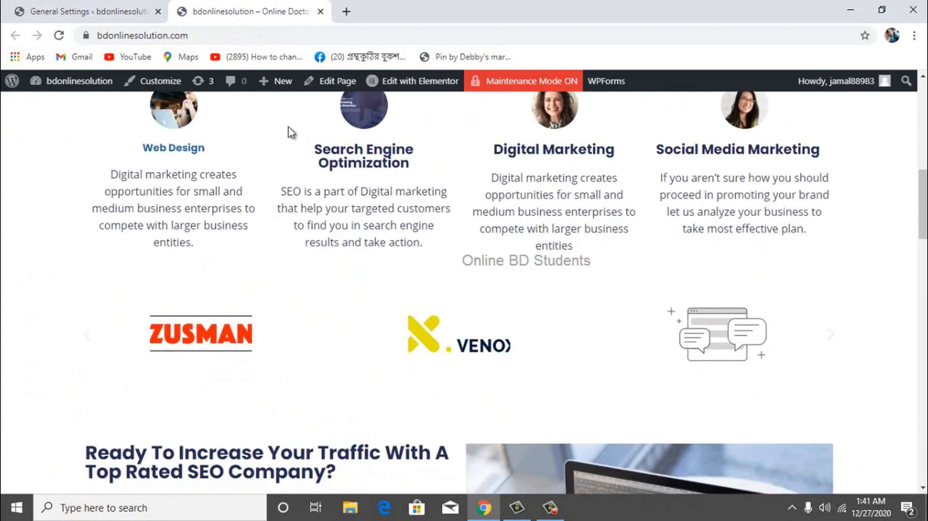
{"action": "scroll", "coordinate": [292, 131], "scroll_direction": "down", "scroll_amount": 3}
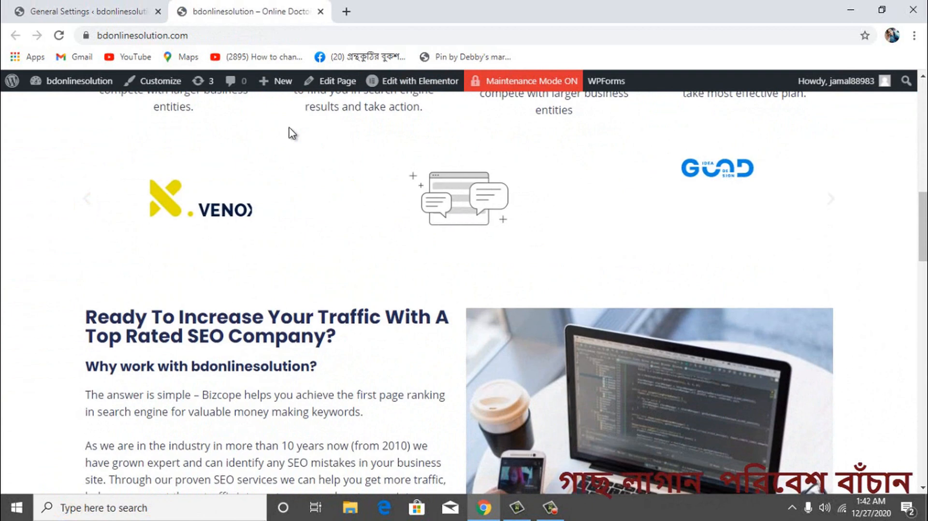
{"action": "scroll", "coordinate": [313, 164], "scroll_direction": "down", "scroll_amount": 7}
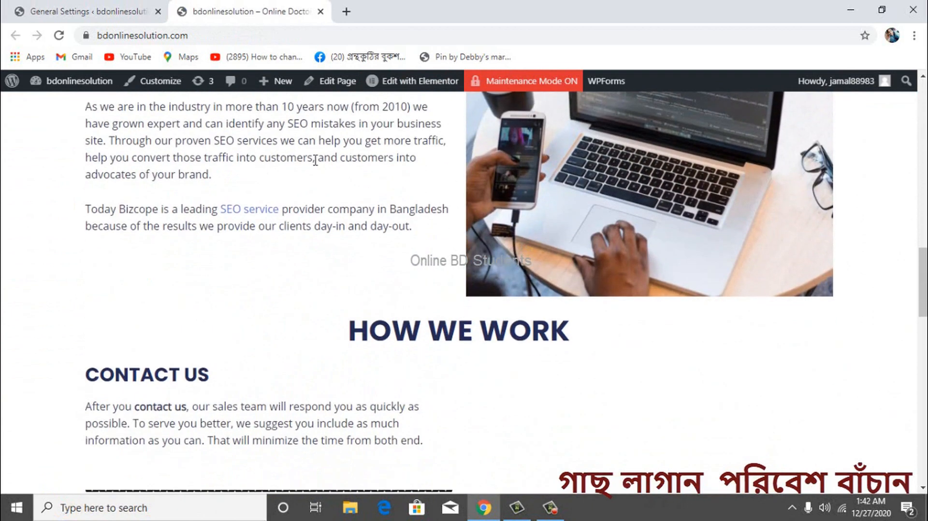
{"action": "scroll", "coordinate": [315, 161], "scroll_direction": "down", "scroll_amount": 6}
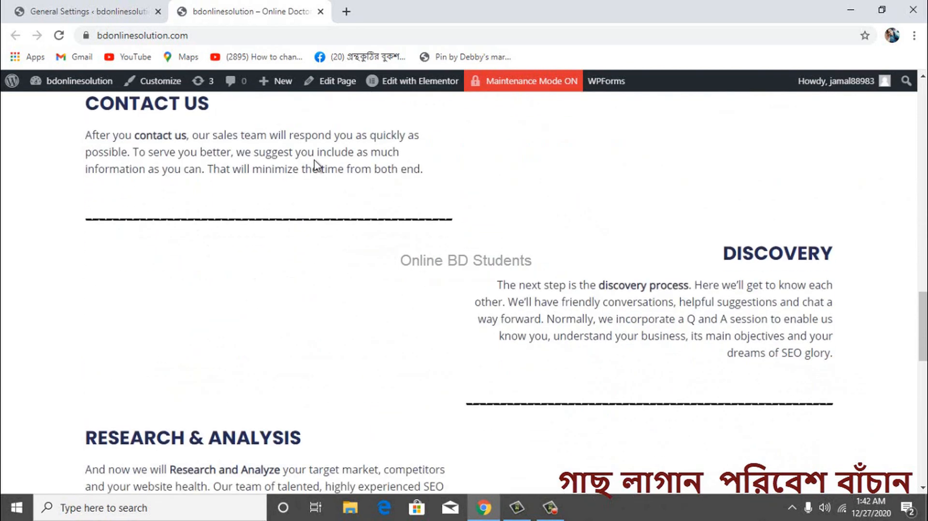
{"action": "scroll", "coordinate": [314, 161], "scroll_direction": "up", "scroll_amount": 1}
{"action": "scroll", "coordinate": [315, 161], "scroll_direction": "down", "scroll_amount": 9}
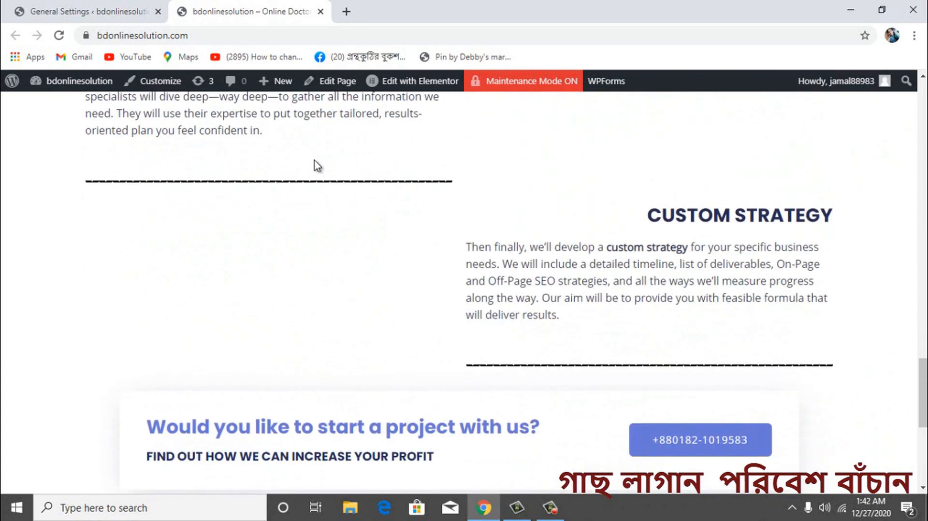
{"action": "scroll", "coordinate": [316, 164], "scroll_direction": "down", "scroll_amount": 3}
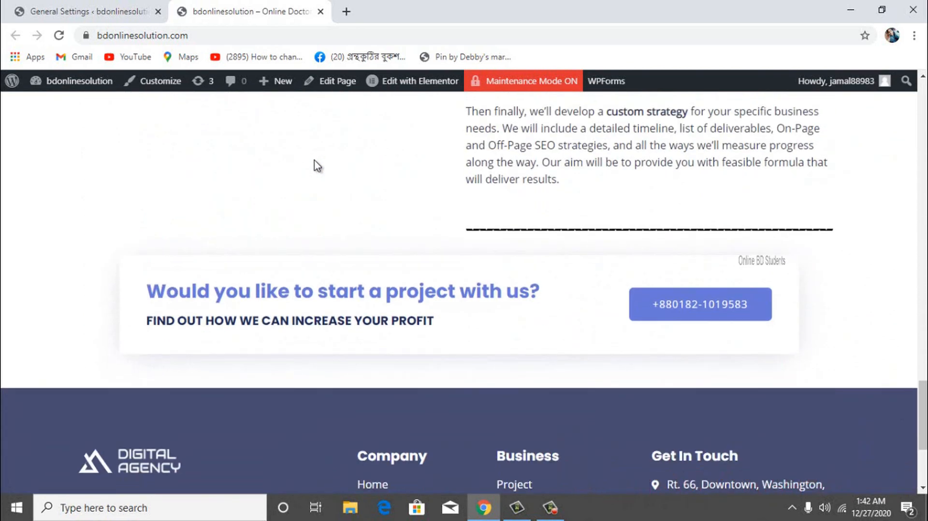